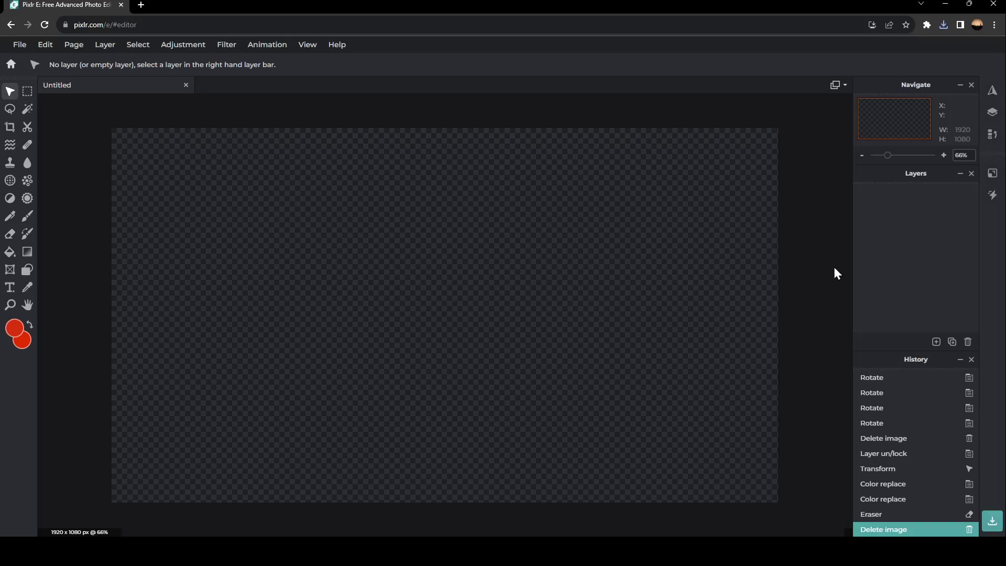
Step: Add the Digital Trends mountain photo to the canvas as a new image layer
click(936, 343)
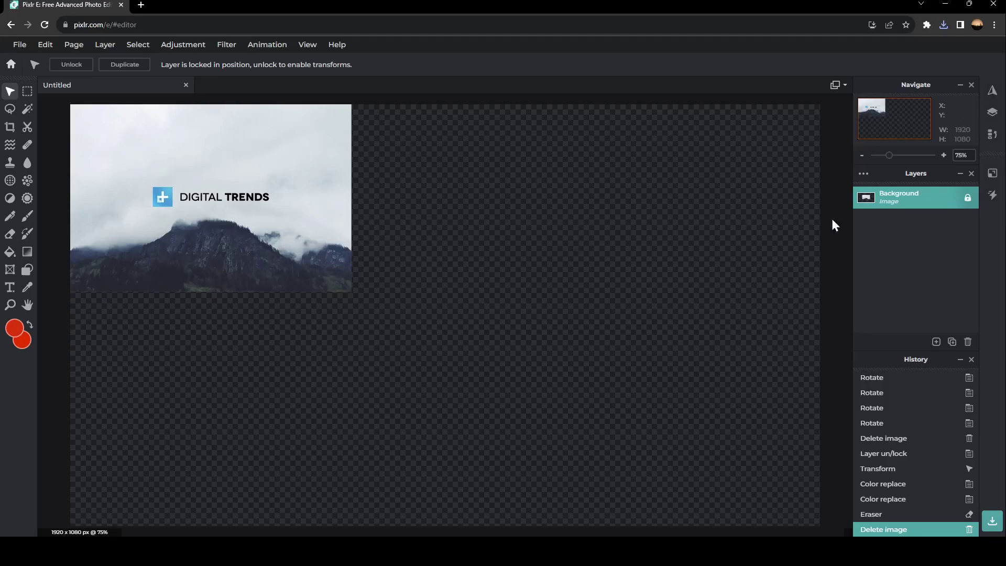
Step: Unlock the Background layer and move the photo to the canvas centre
click(969, 198)
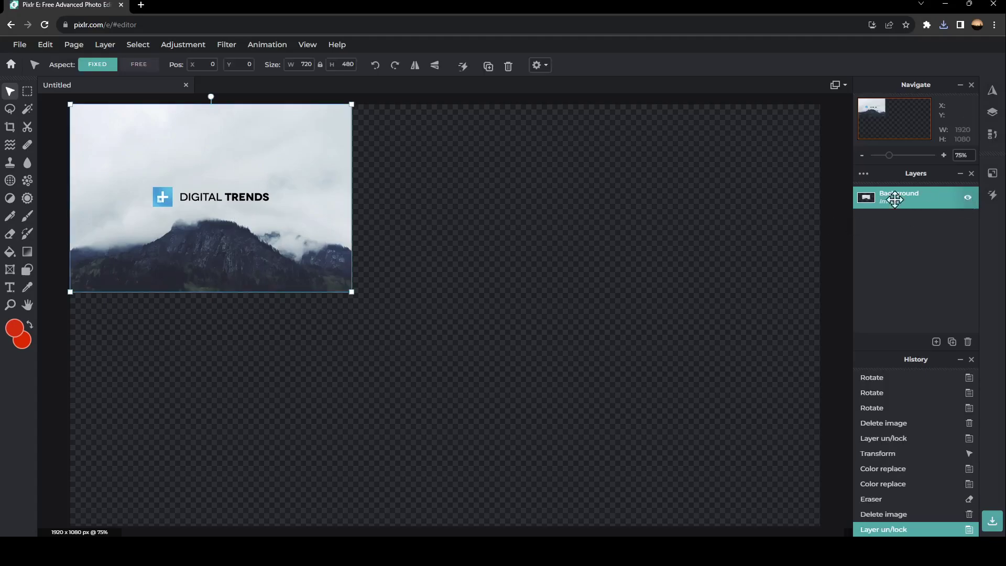
mouse_move(244, 177)
mouse_down()
mouse_move(481, 252)
mouse_move(478, 262)
mouse_up()
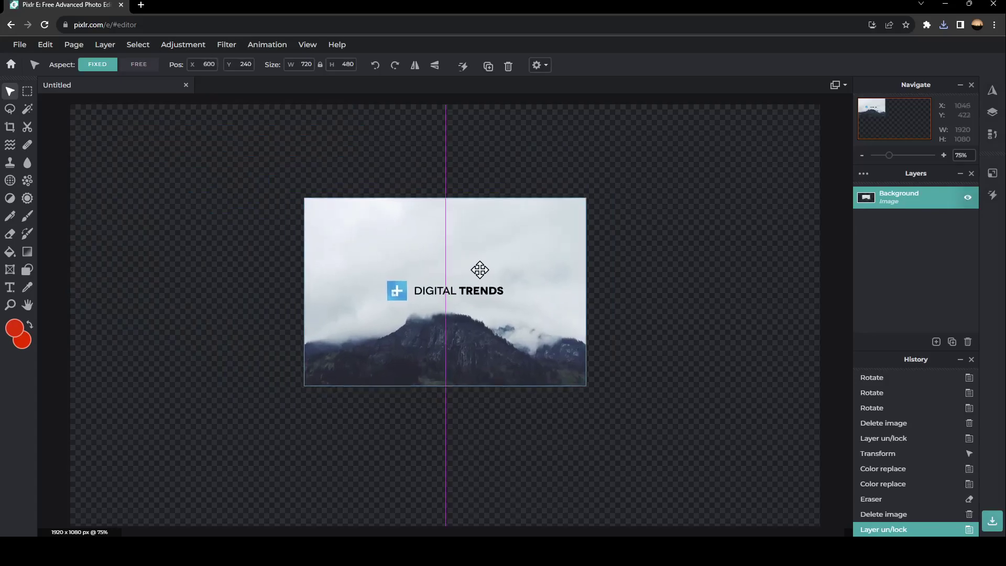
drag(896, 156, 888, 157)
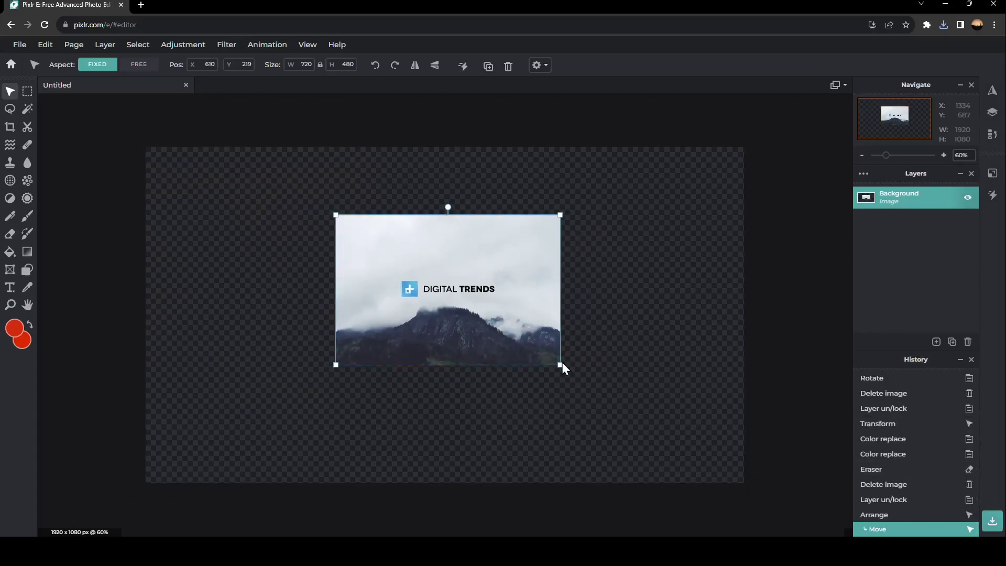
Step: Resize the photo by its corners to about 1540×1027, covering most of the canvas
drag(559, 364, 739, 483)
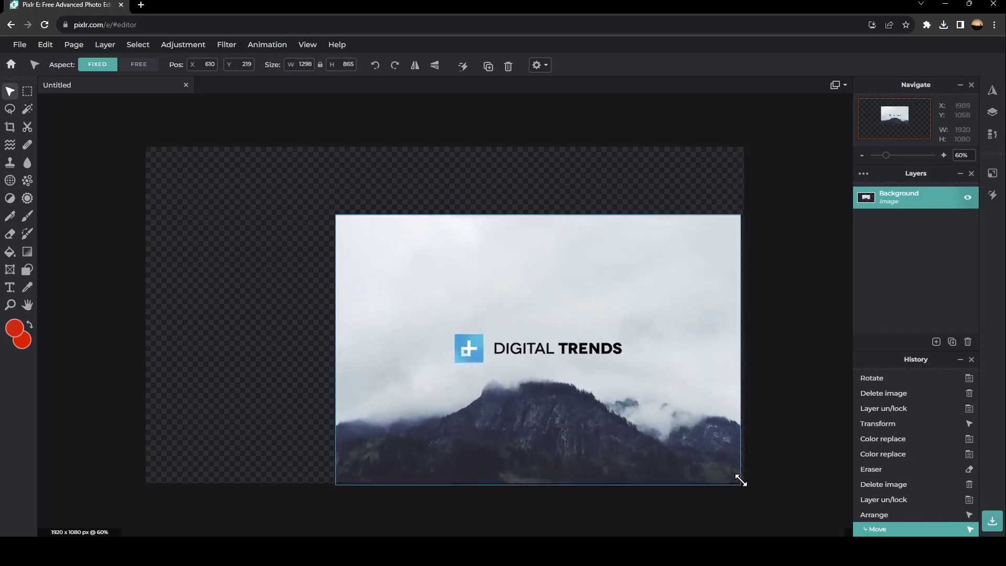
mouse_move(335, 216)
mouse_down()
mouse_move(228, 157)
mouse_move(256, 169)
mouse_up()
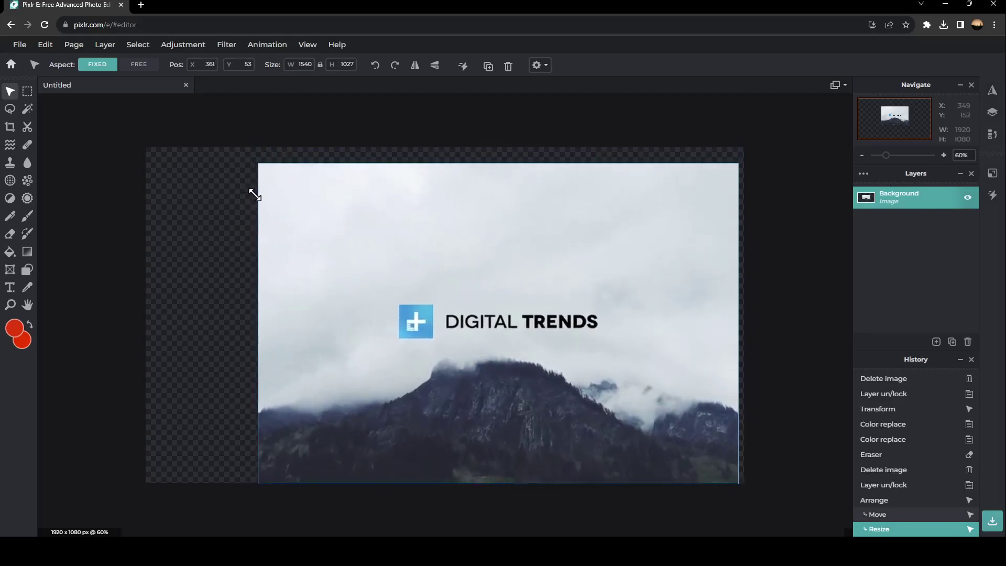
drag(449, 267, 412, 269)
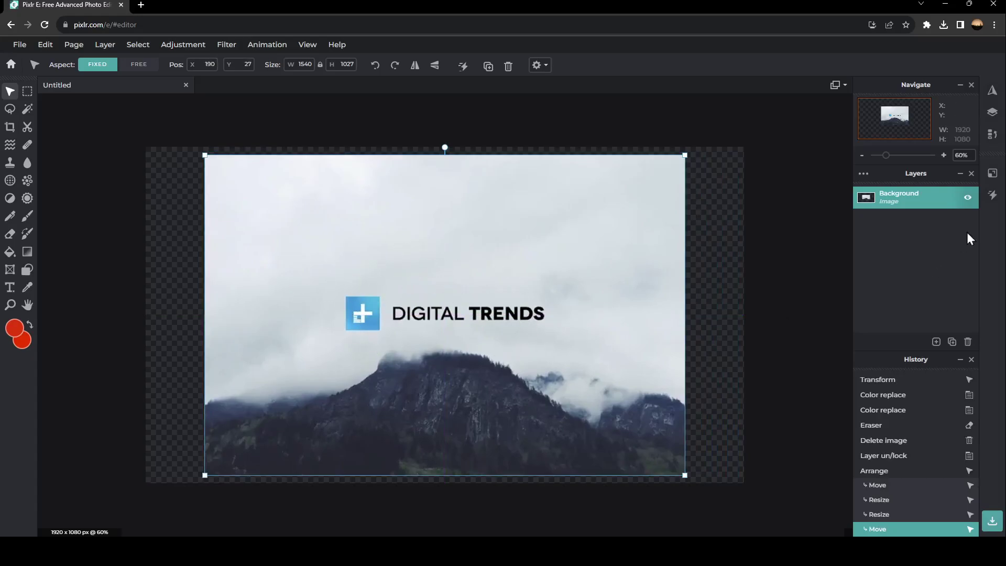
click(890, 157)
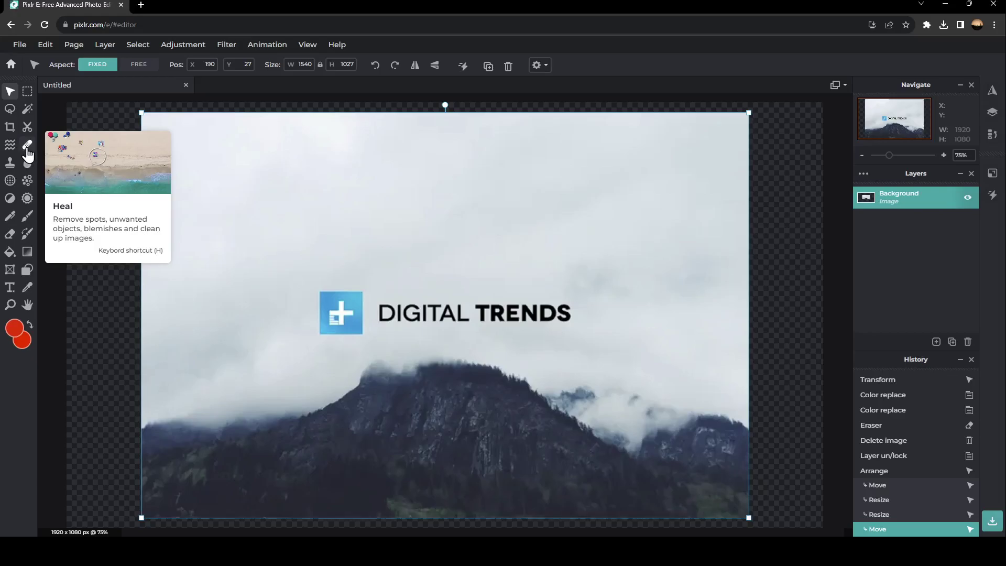
Step: Switch to the Heal tool in the left toolbar
click(28, 145)
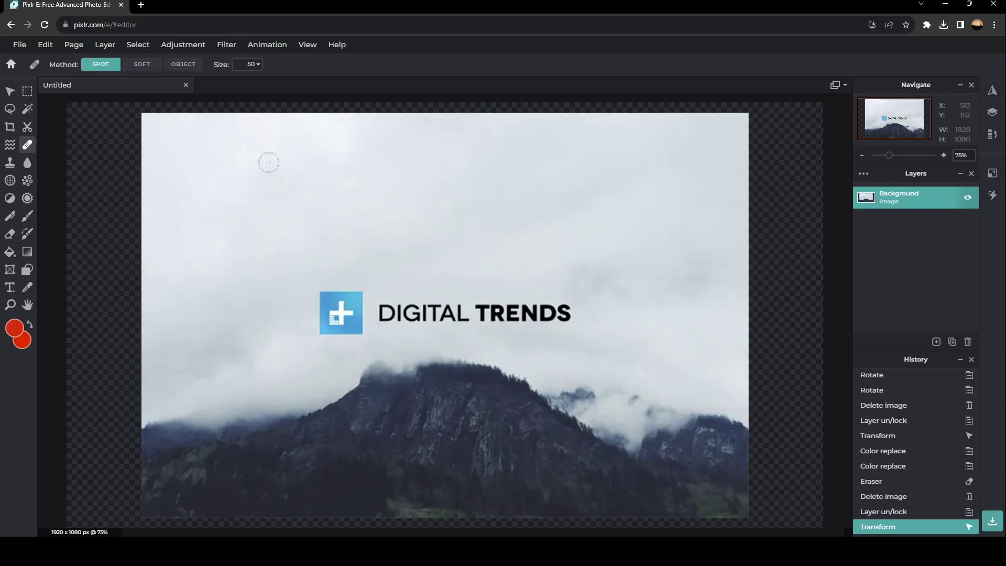
Step: In Object mode, heal away the logo icon, DIGITAL, TRENDS and a leftover sky spot
click(182, 64)
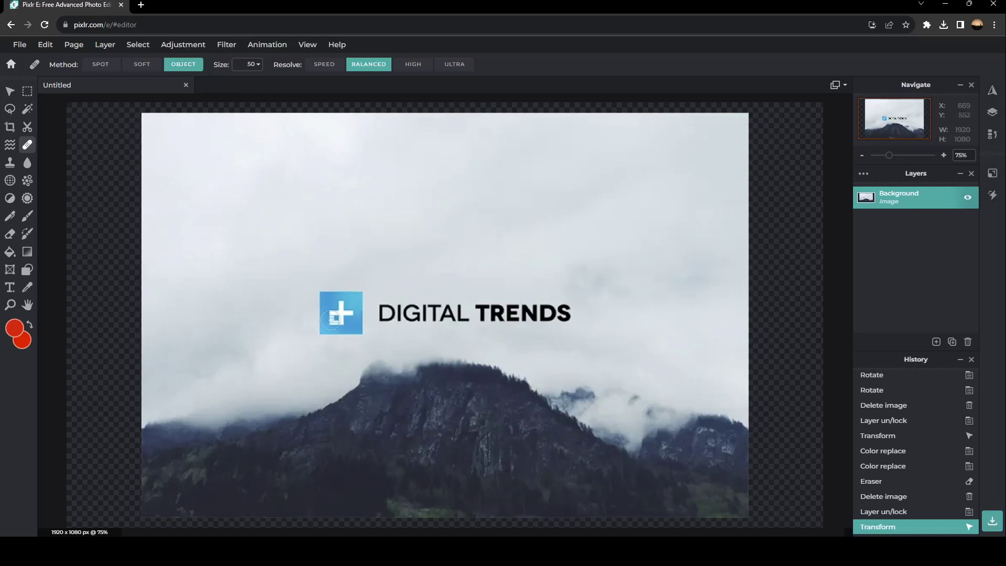
mouse_move(362, 333)
mouse_down()
mouse_move(322, 331)
mouse_move(358, 317)
mouse_move(346, 314)
mouse_up()
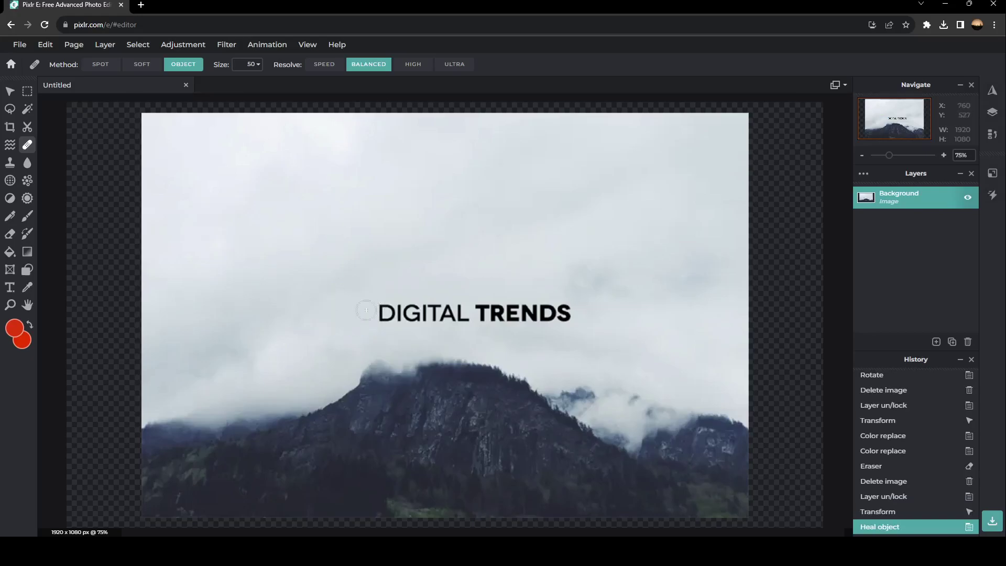
mouse_move(379, 321)
mouse_down()
mouse_move(464, 319)
mouse_move(376, 316)
mouse_up()
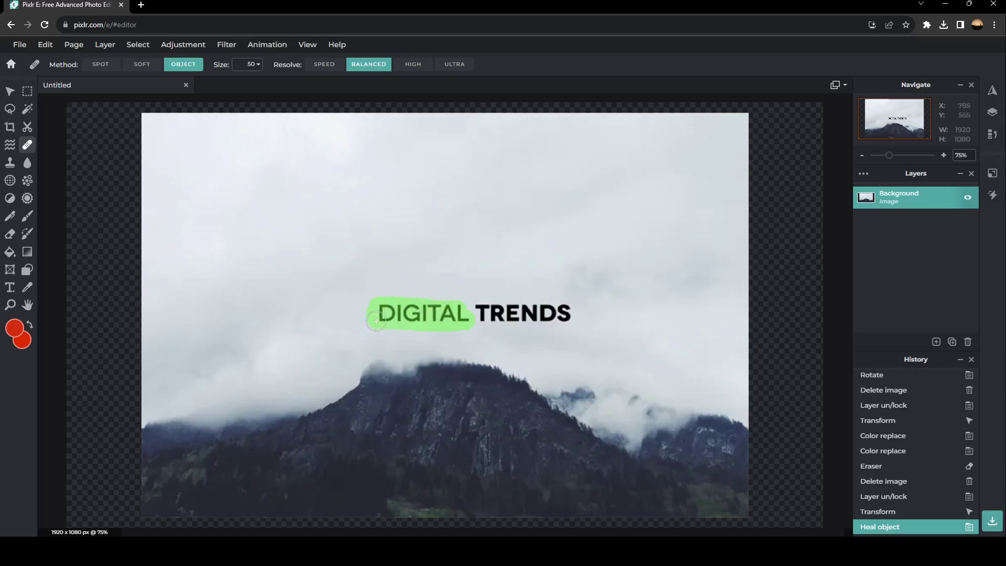
mouse_move(475, 309)
mouse_down()
mouse_move(570, 314)
mouse_move(484, 313)
mouse_up()
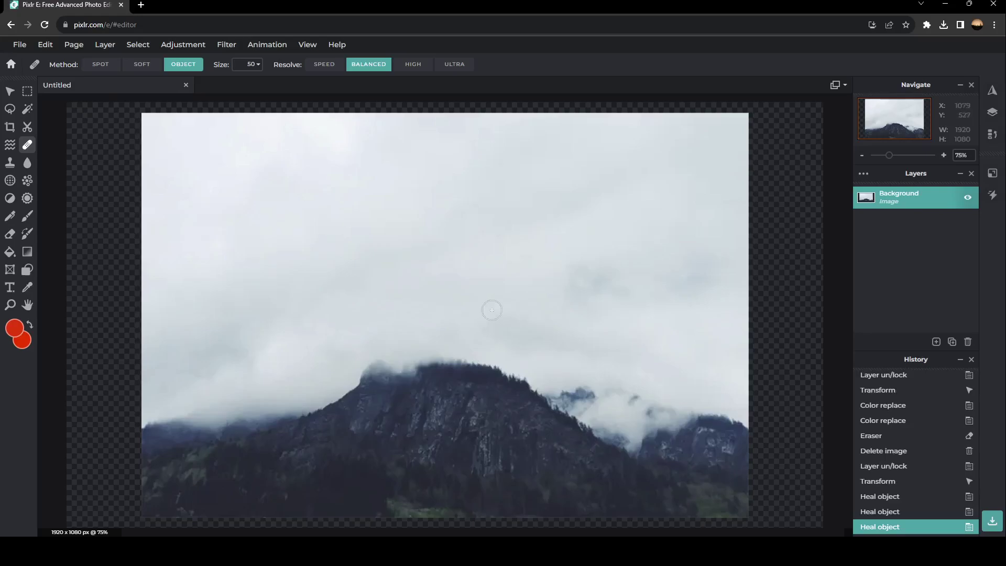
click(315, 153)
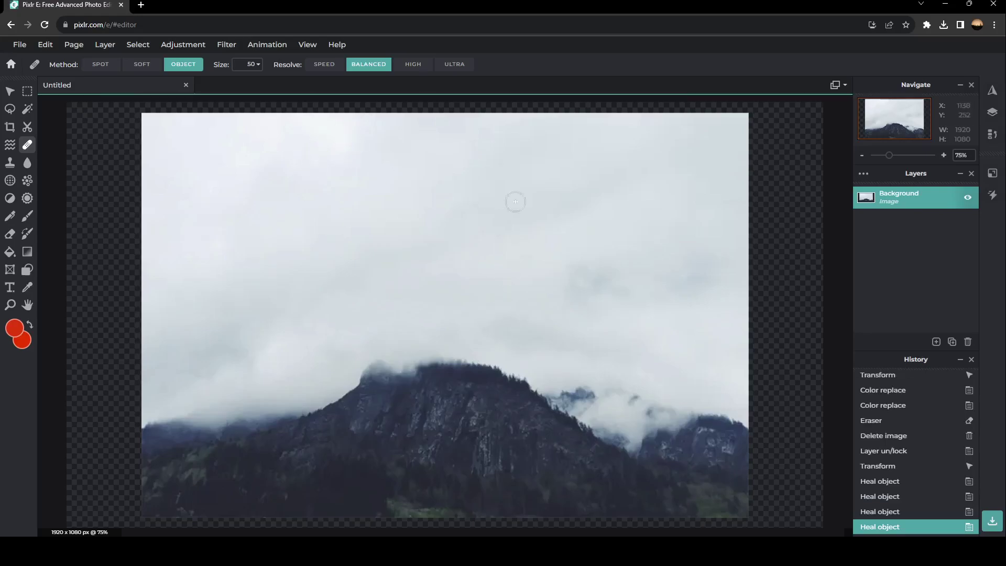